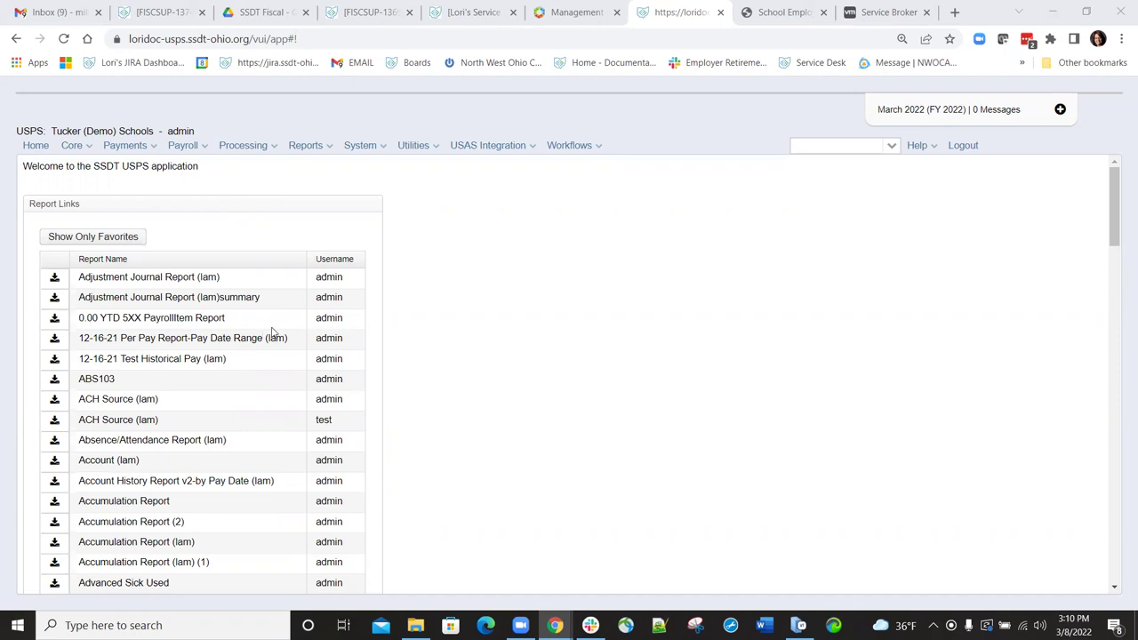
- Open the payroll items list and filter it by the last name "test"
scroll(273, 333, down, 3)
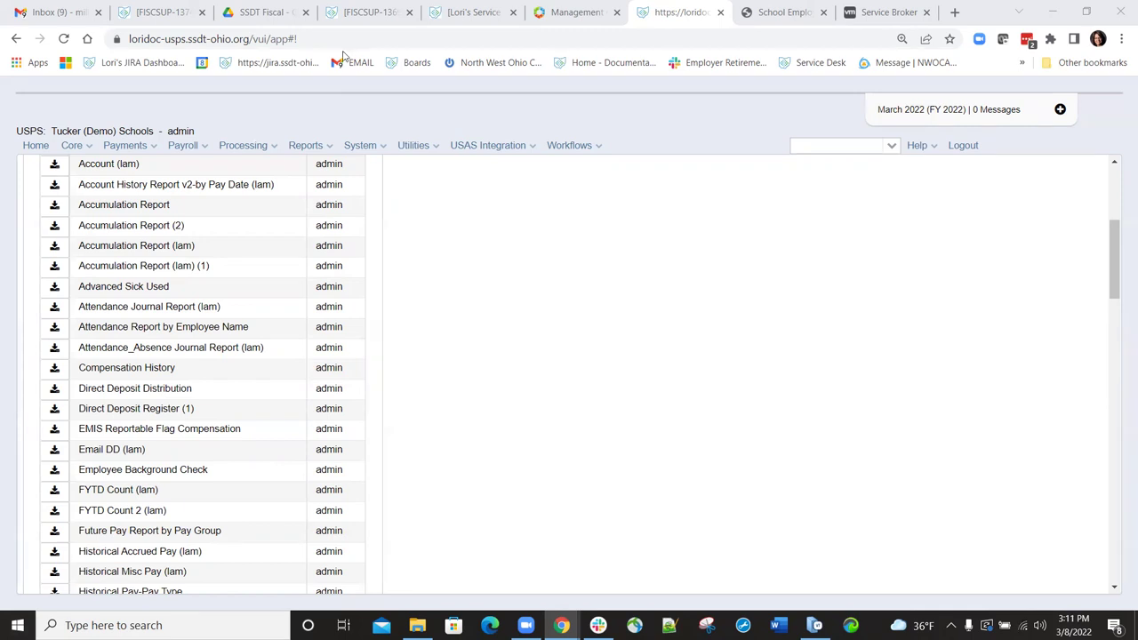
click(91, 147)
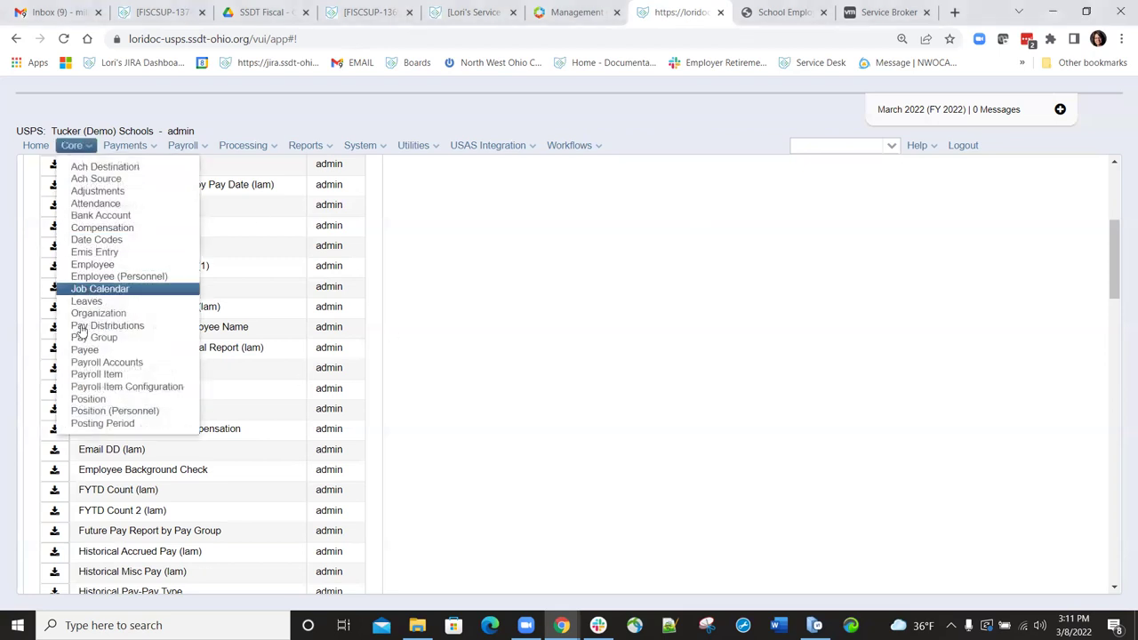
click(93, 377)
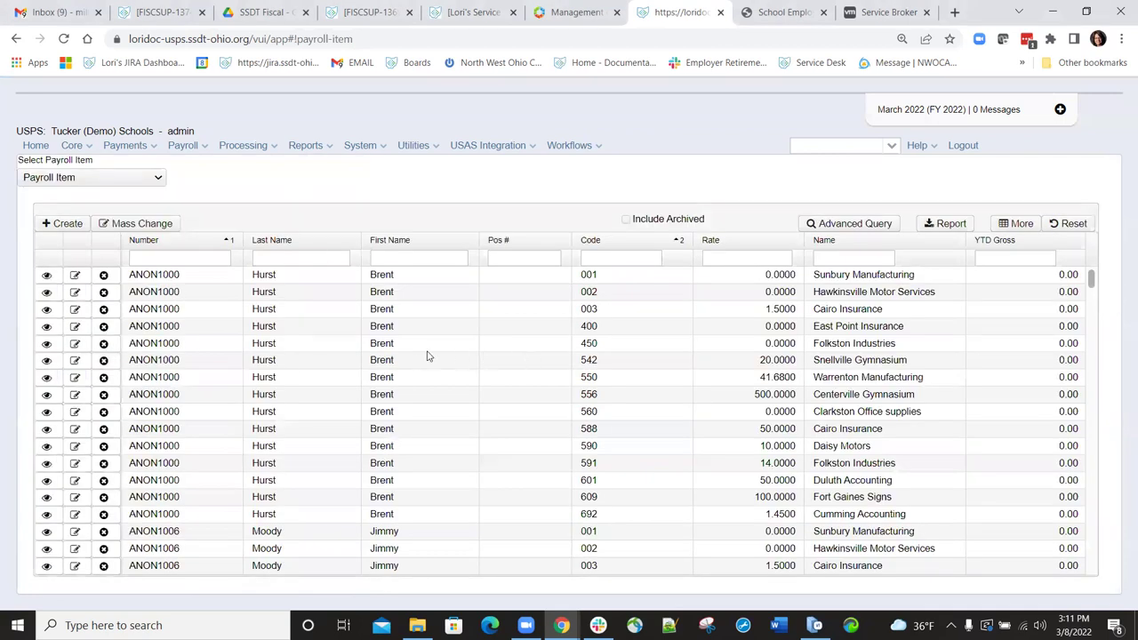
click(323, 258)
text(test)
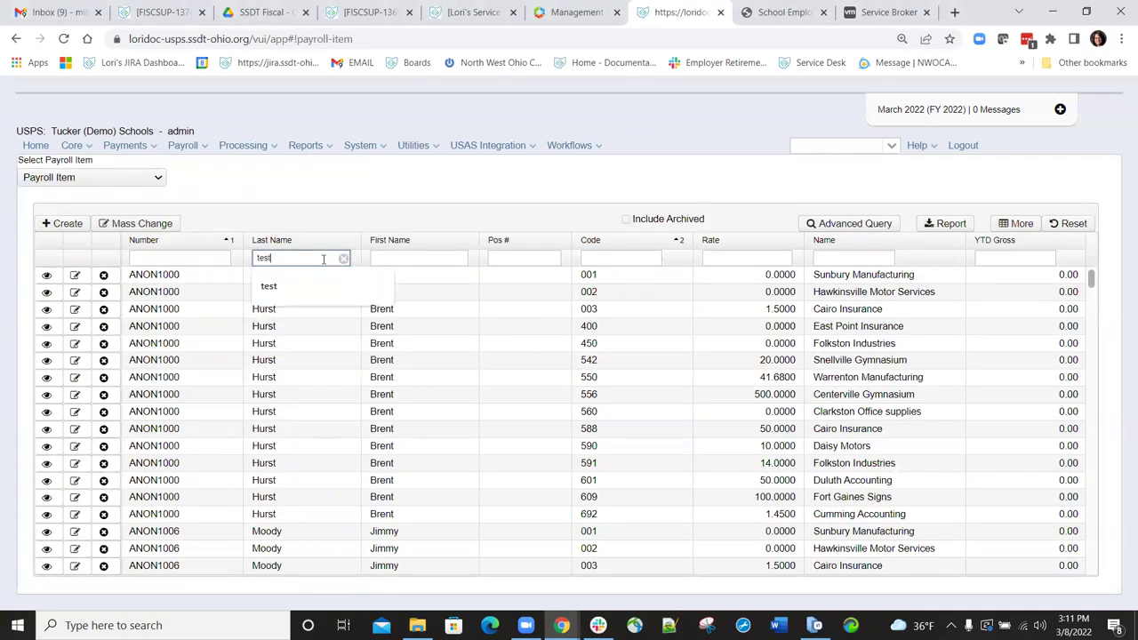
key(Return)
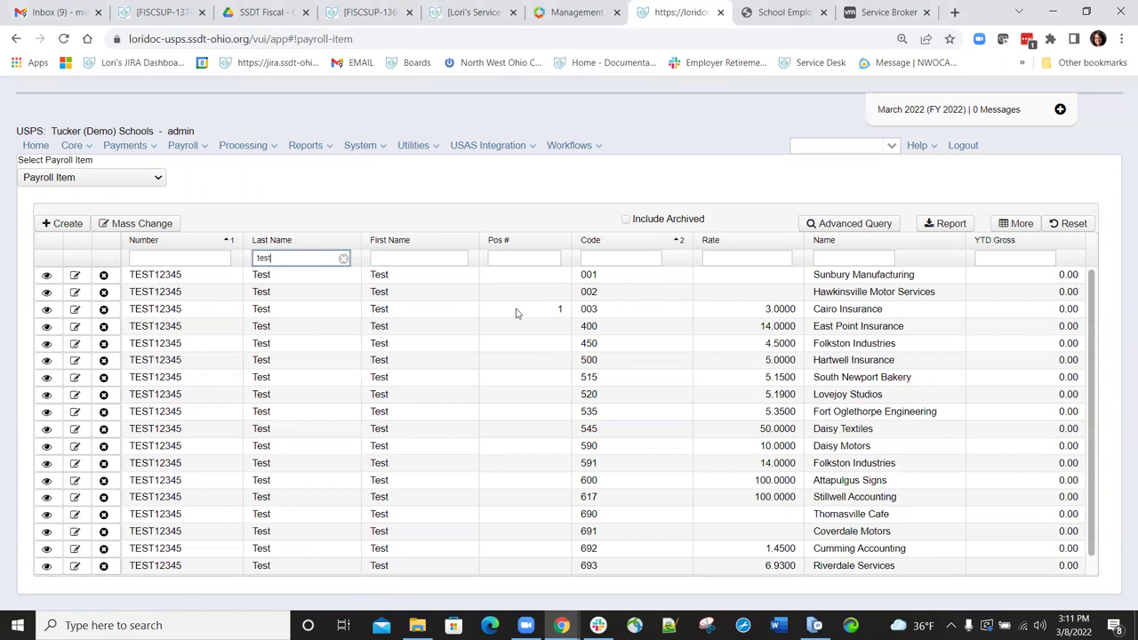
- Check the New Employee flag on the test employee's code 450 STRS payroll item, then close the record
click(76, 345)
click(76, 346)
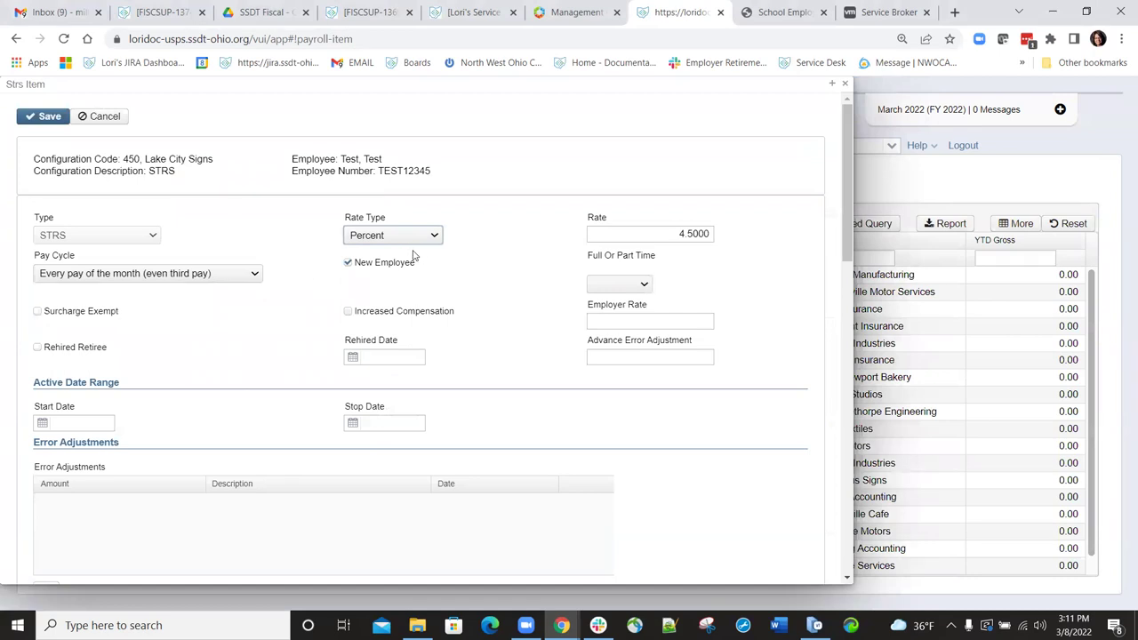
click(845, 86)
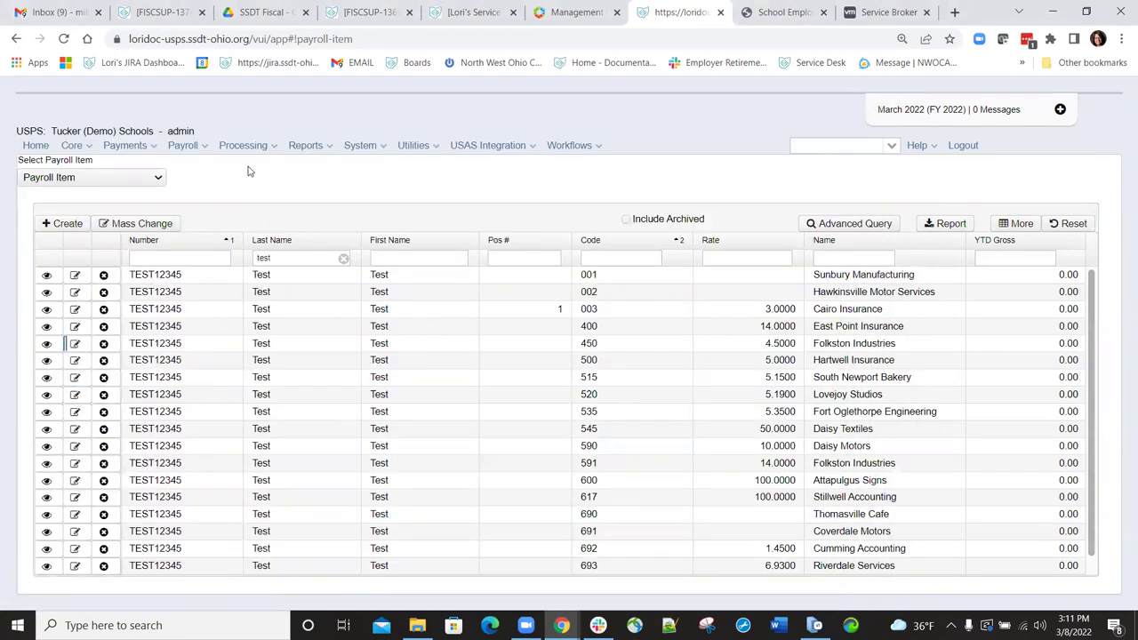
- Open the positions list and filter it by the last name "test"
click(90, 150)
click(96, 399)
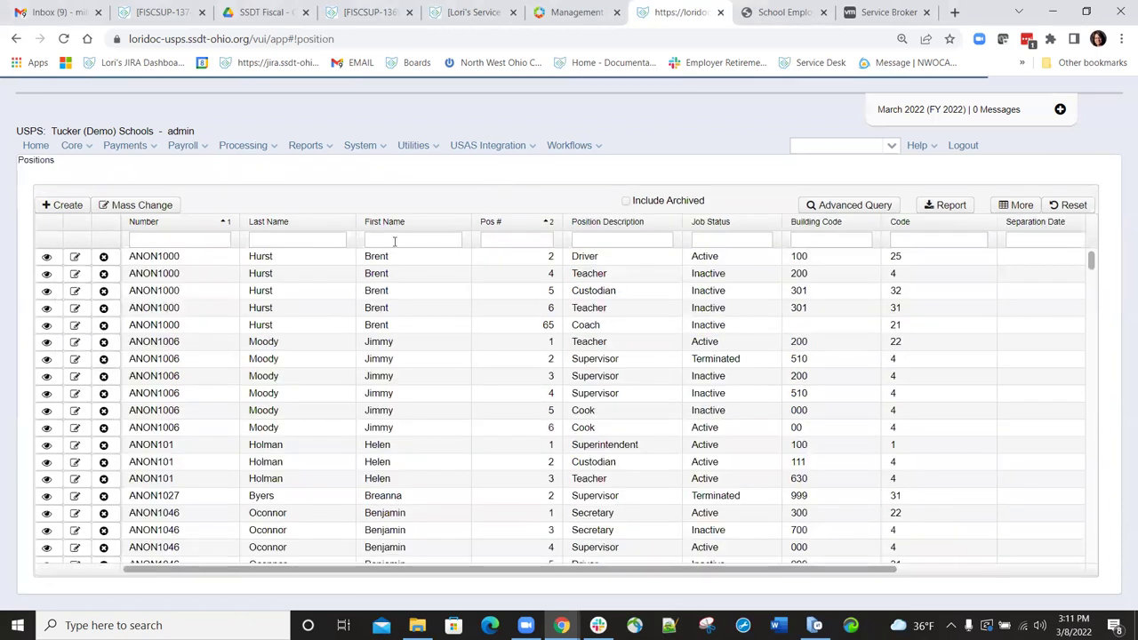
click(308, 240)
text(test)
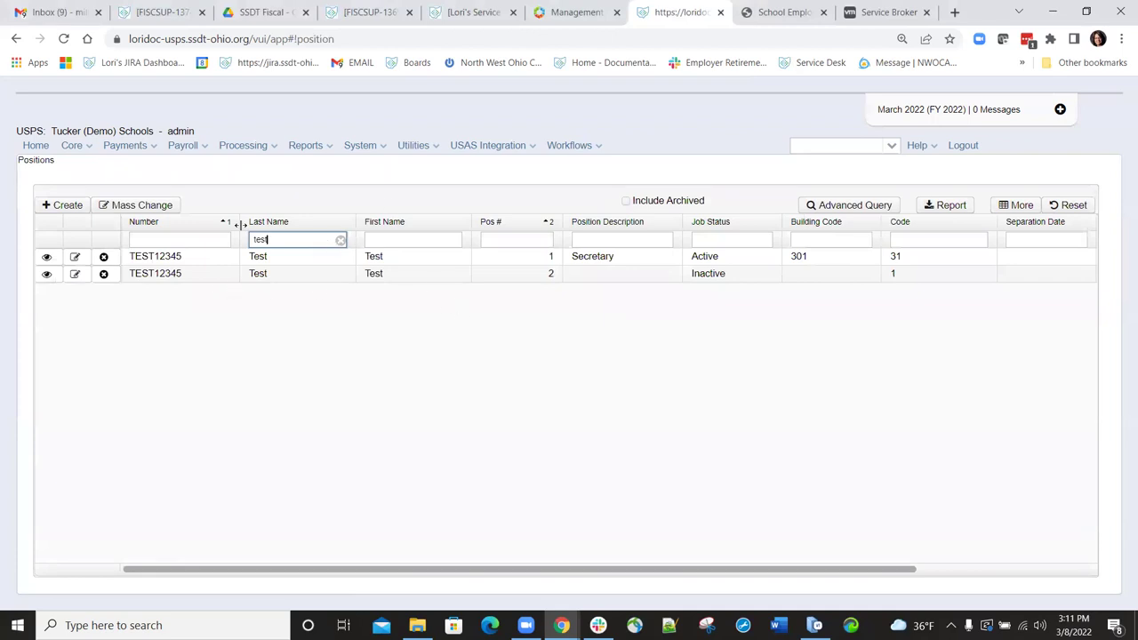
- Open the test employee's Secretary position, choose STRS as the retirement code, and close the record without saving
click(73, 257)
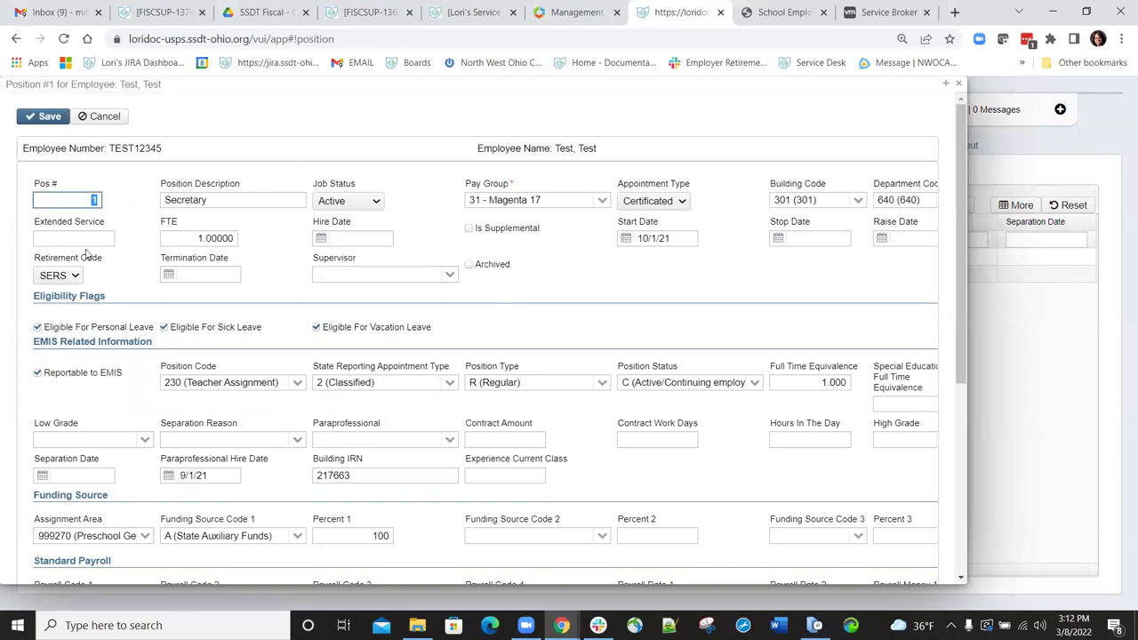
click(74, 277)
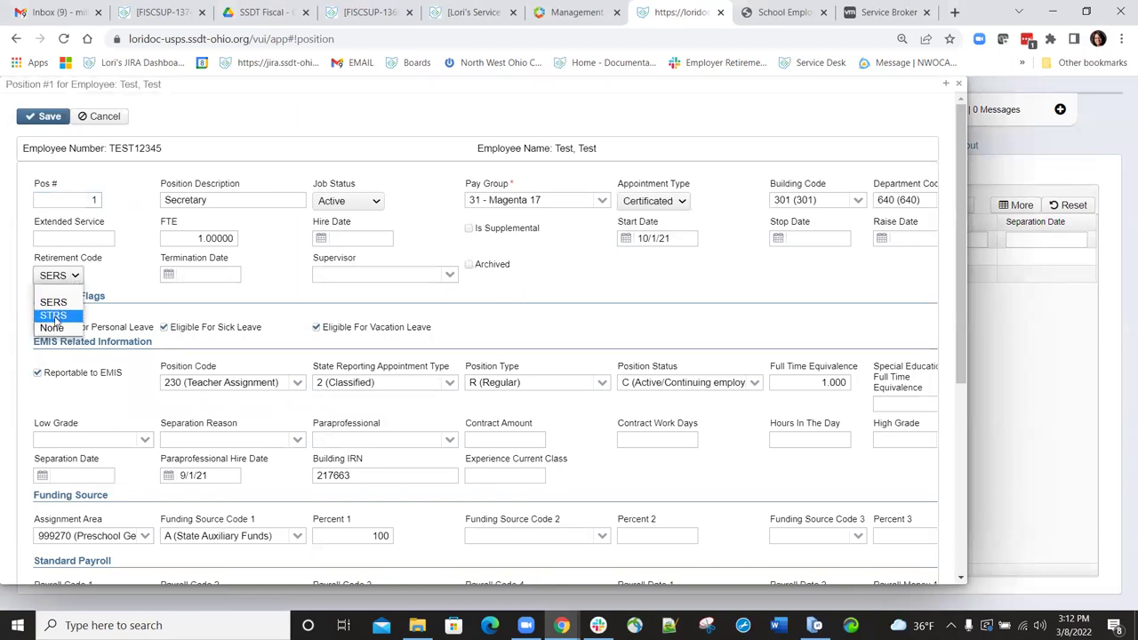
click(55, 316)
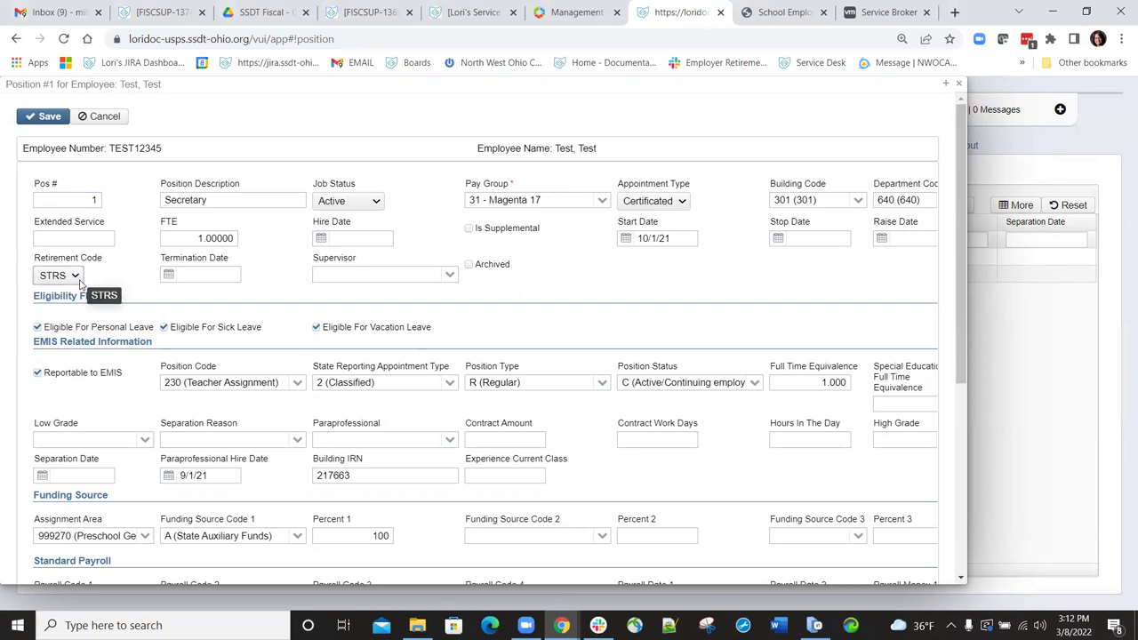
click(960, 86)
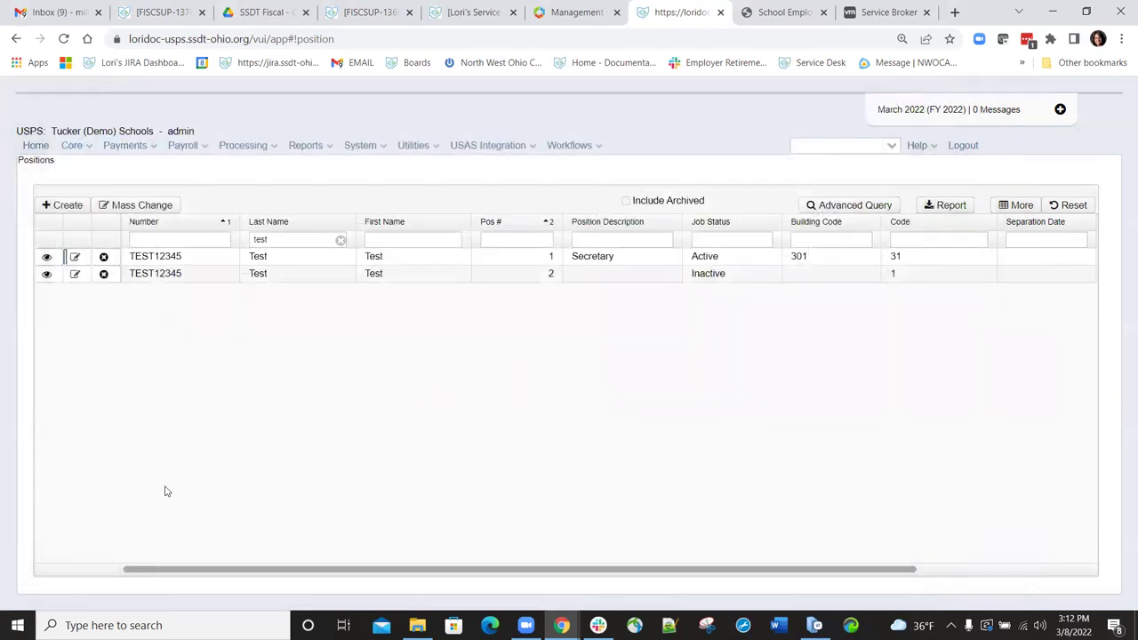
- Generate the STRS New Hire Report and save it as "State Teachers Retirement System New Hires (1).pdf" in Downloads
click(328, 151)
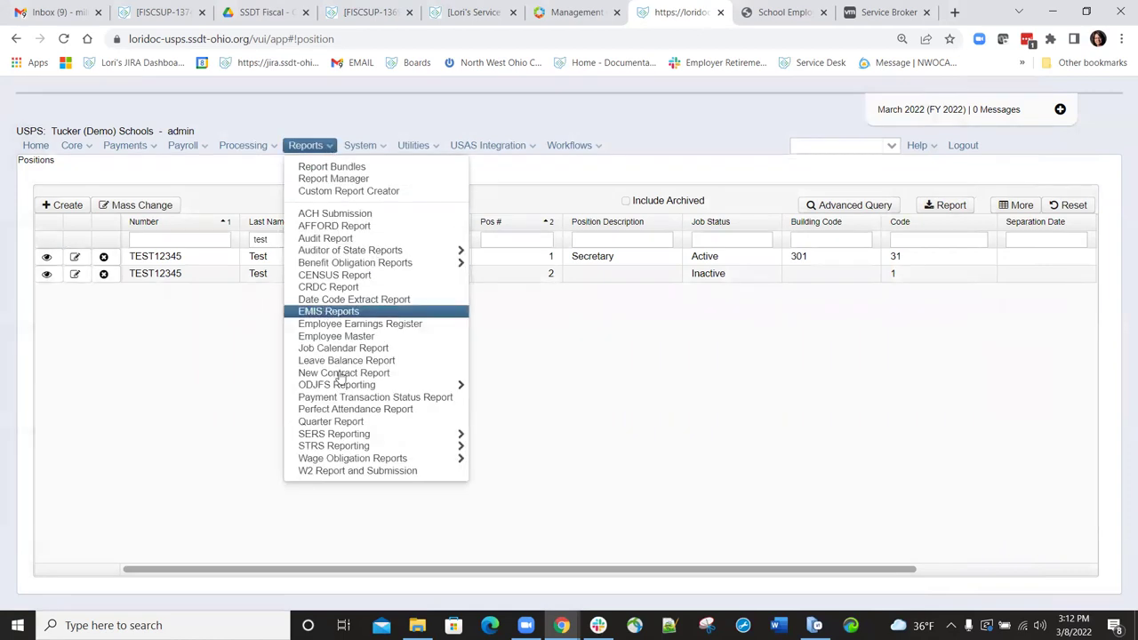
mouse_move(347, 449)
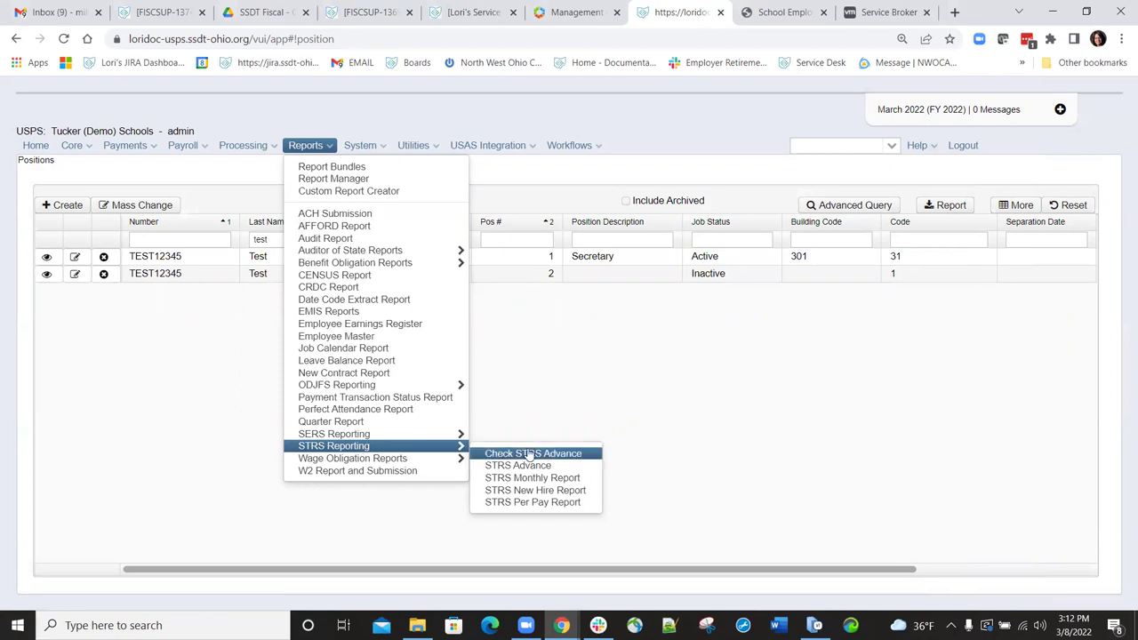
click(512, 494)
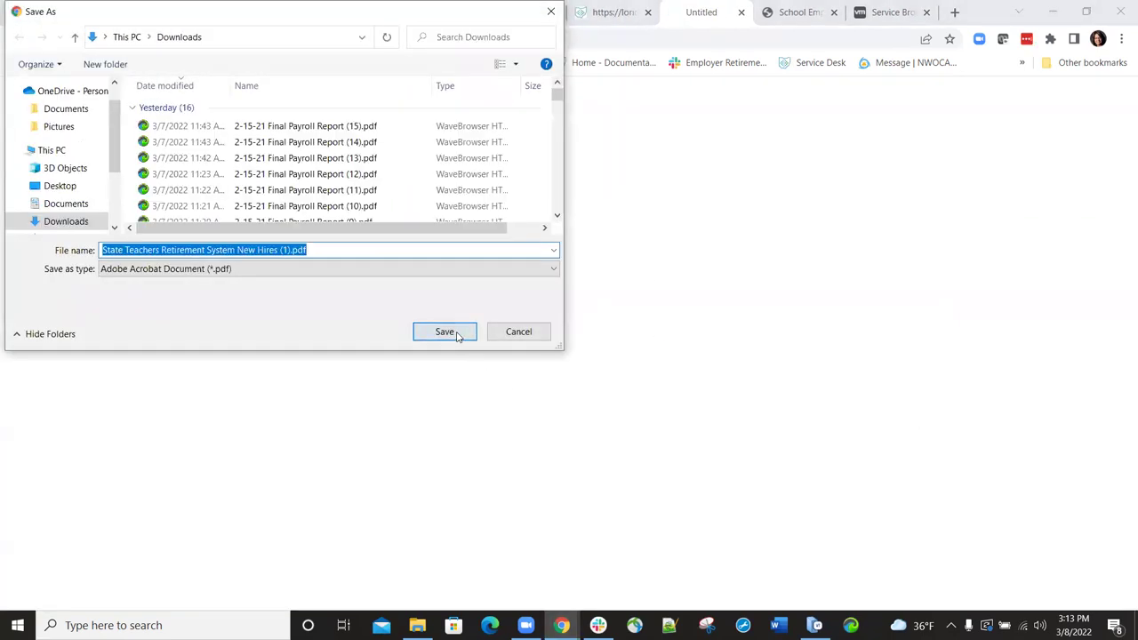
click(444, 329)
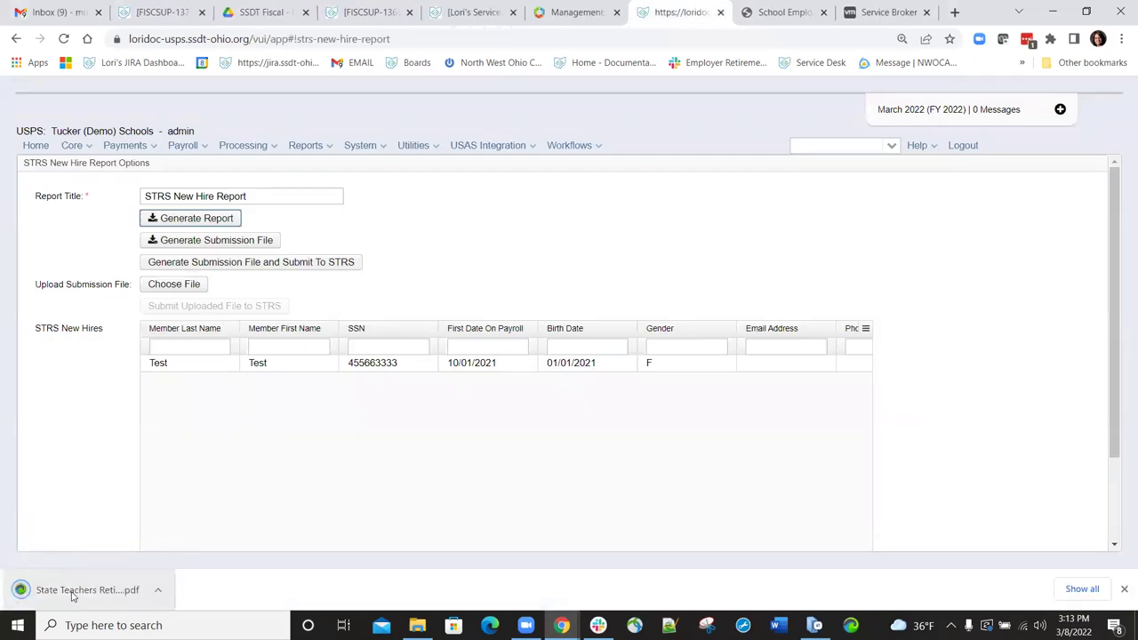
- Review the new hire details in the downloaded PDF report and return to the STRS New Hire Report options
click(75, 593)
scroll(755, 305, down, 5)
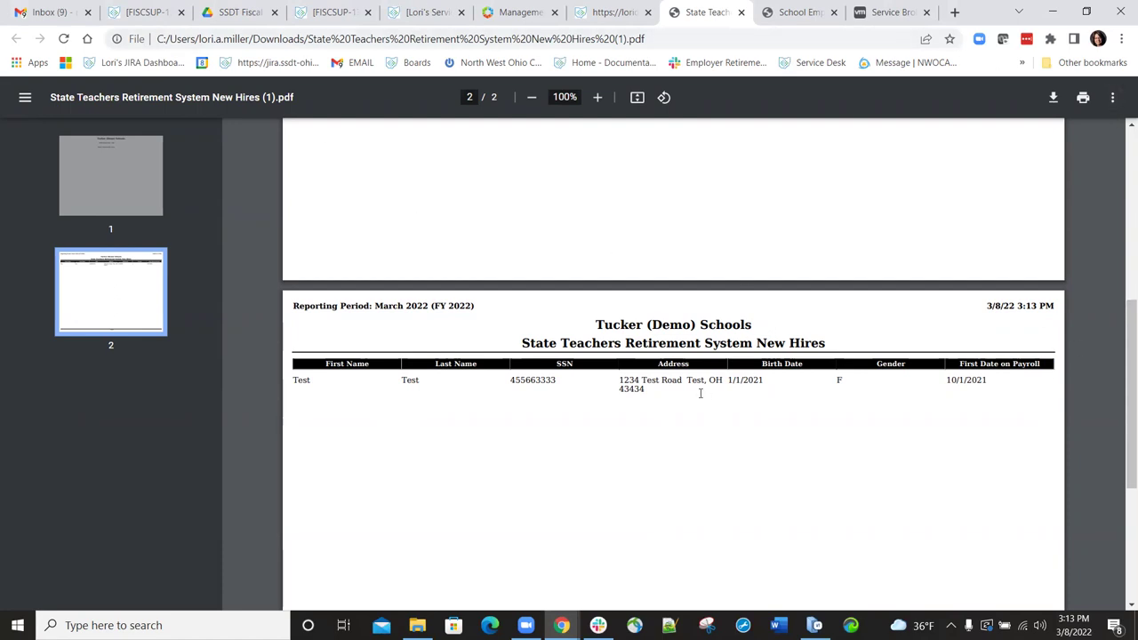
click(612, 12)
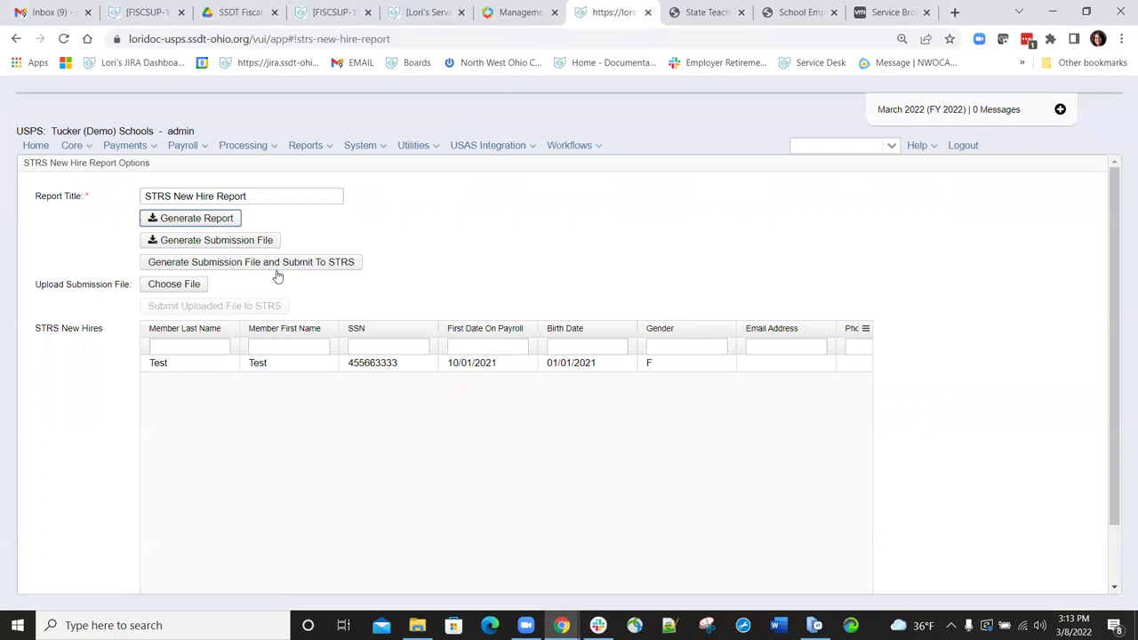
- Generate the STRS new hire submission file, inspect its contents in Notepad, and close it
click(229, 241)
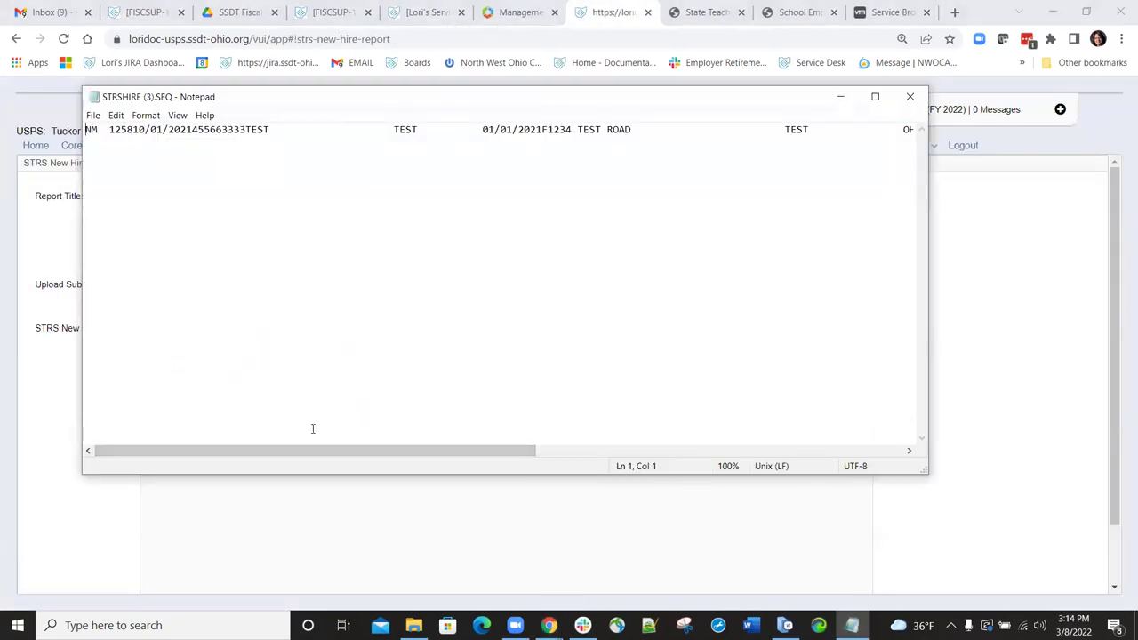
drag(300, 451, 223, 373)
click(909, 96)
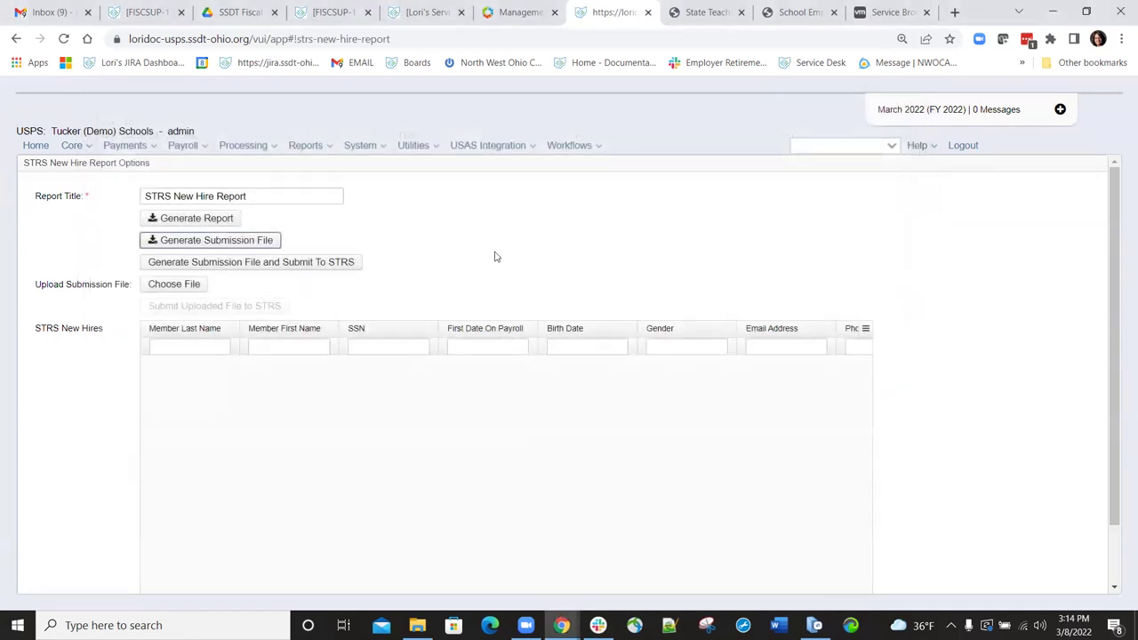
- Upload the submission file "STRSHIRE (3).SEQ" from Downloads and dismiss the upload message
click(178, 285)
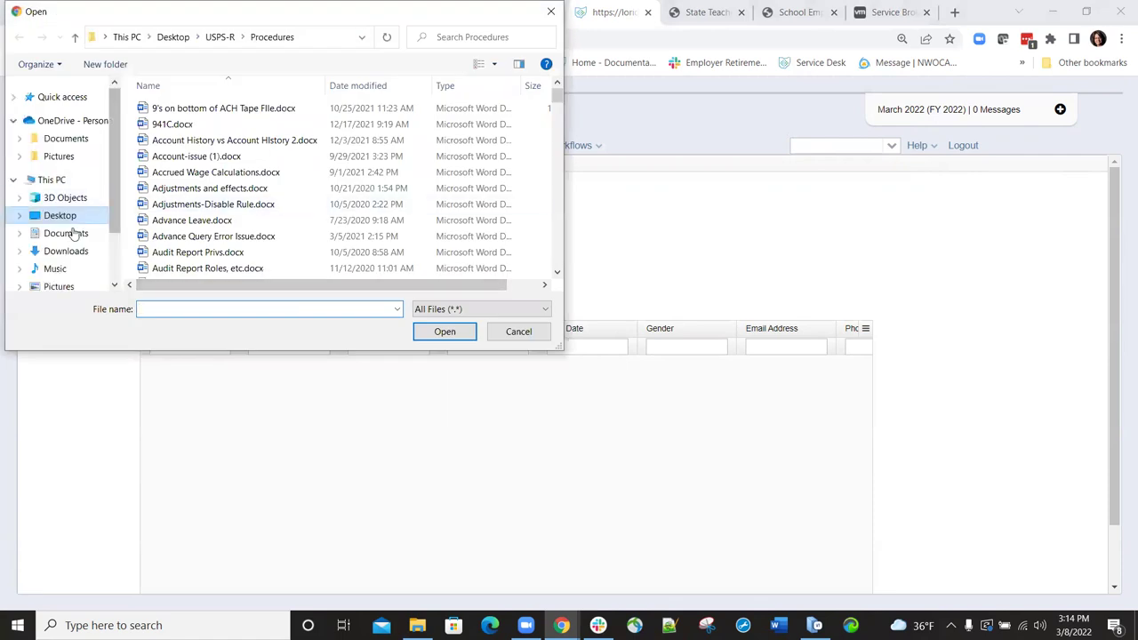
click(68, 254)
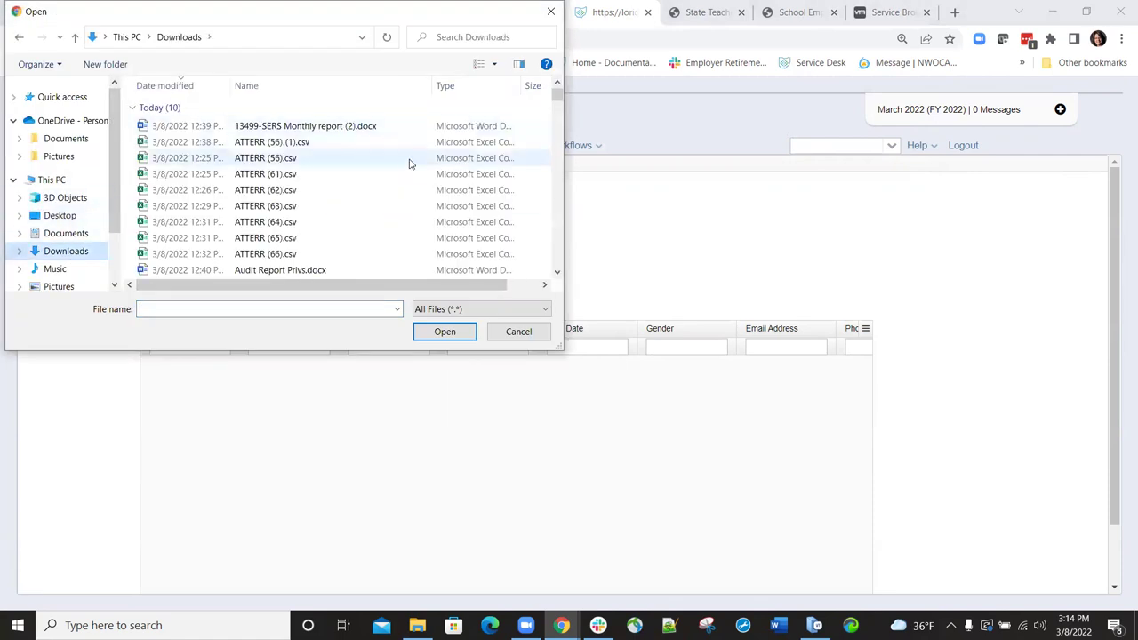
scroll(311, 169, right, 1)
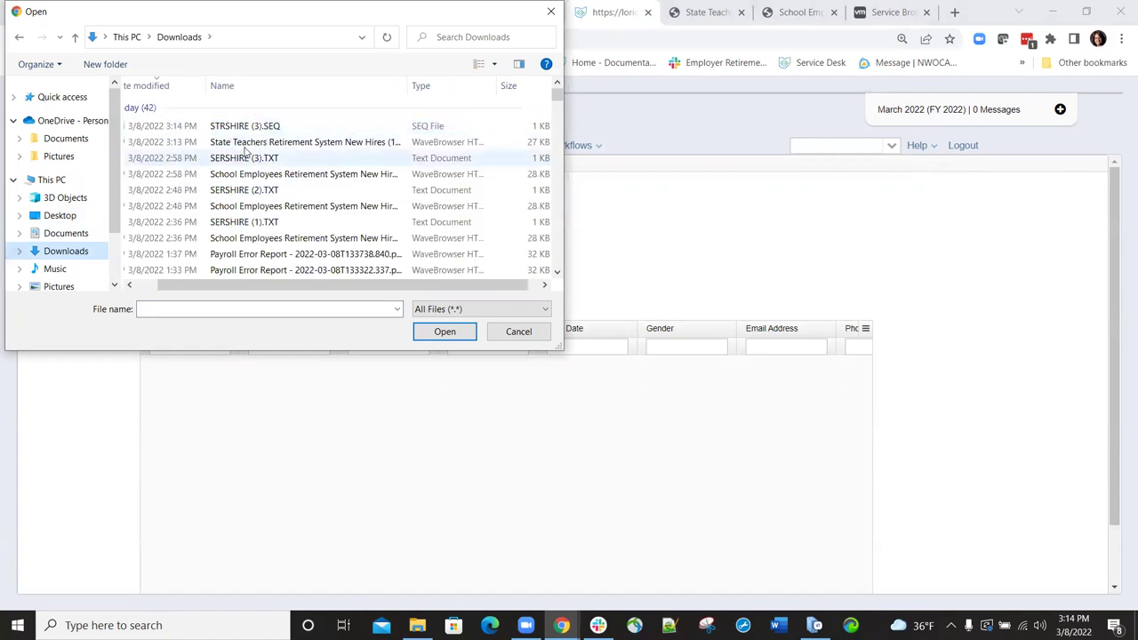
double_click(245, 129)
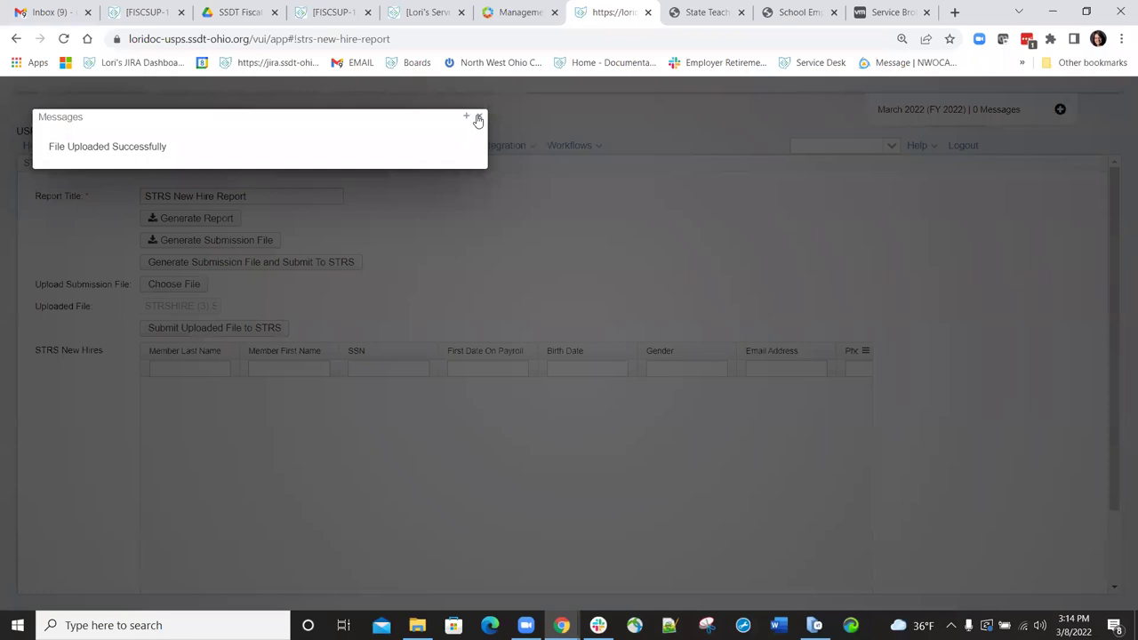
click(479, 117)
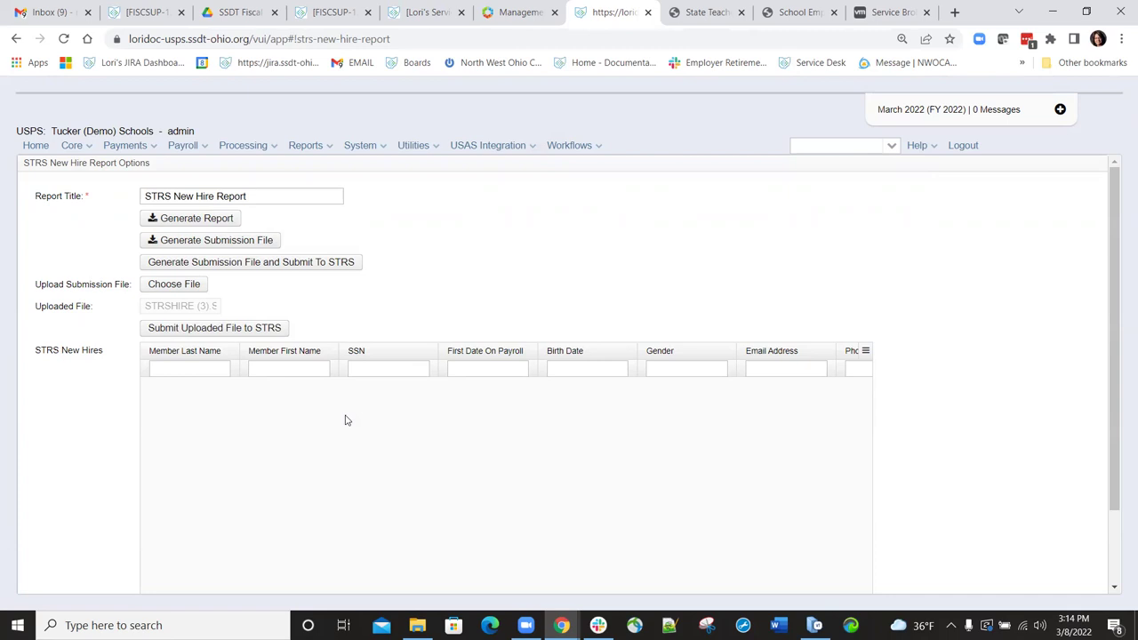
- Filter the payroll items by the last name "test" and open the code 450 STRS item to check its New Employee flag
click(73, 145)
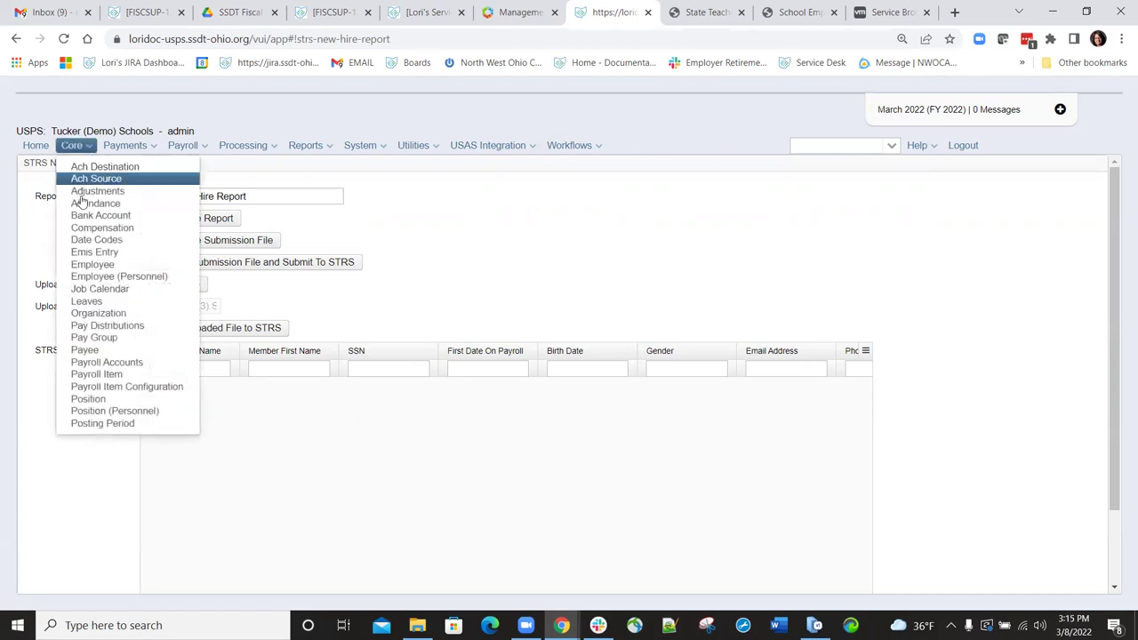
click(86, 375)
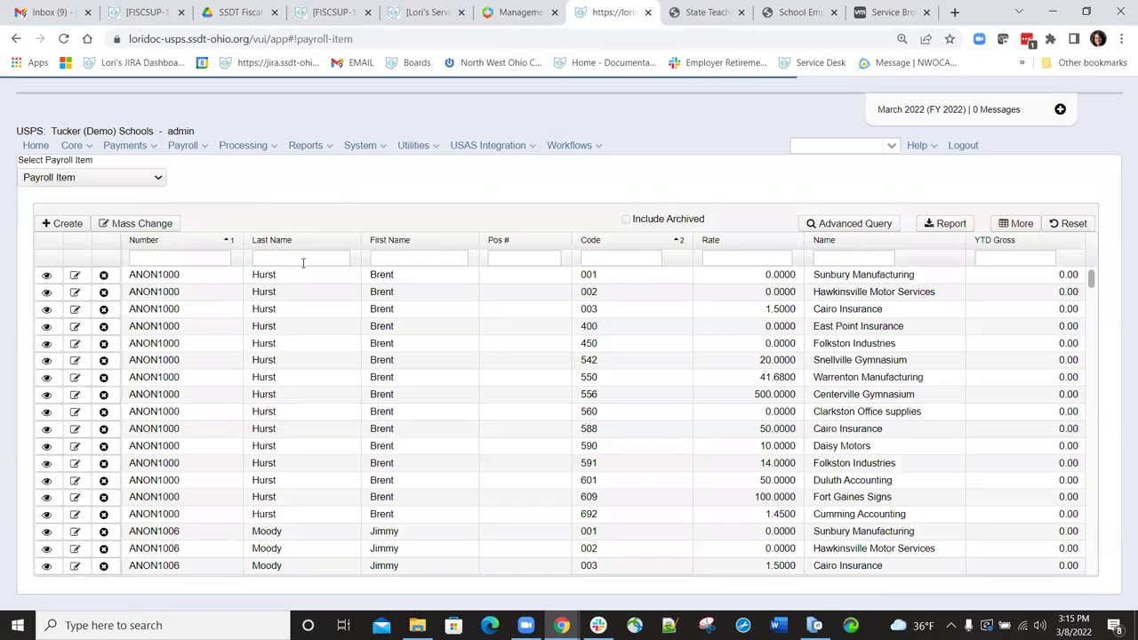
click(302, 257)
text(test)
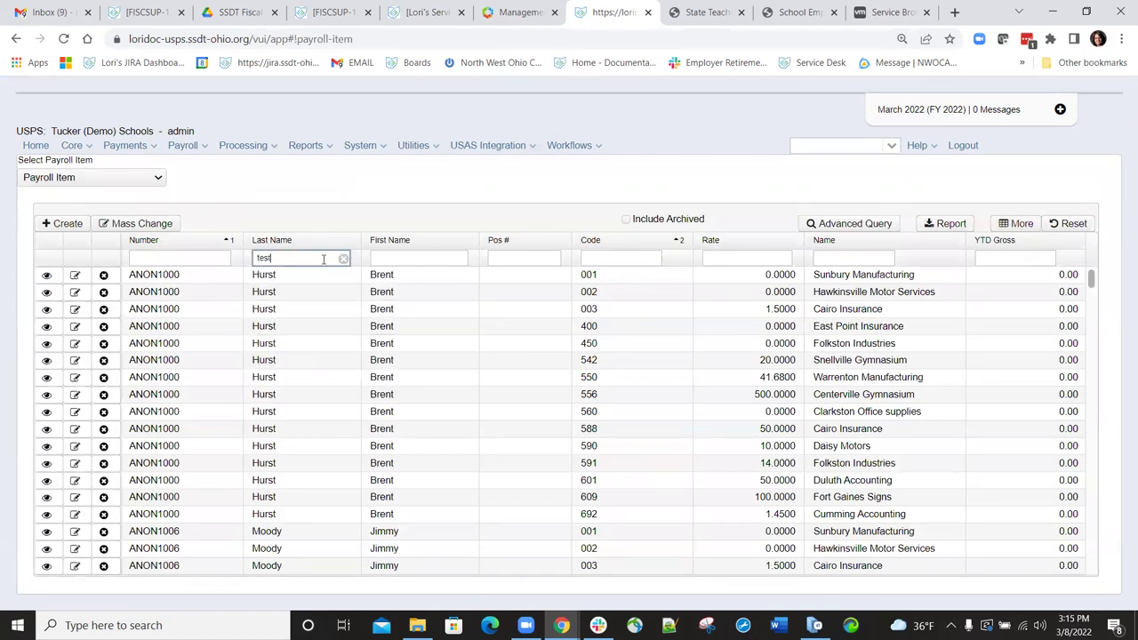
click(75, 345)
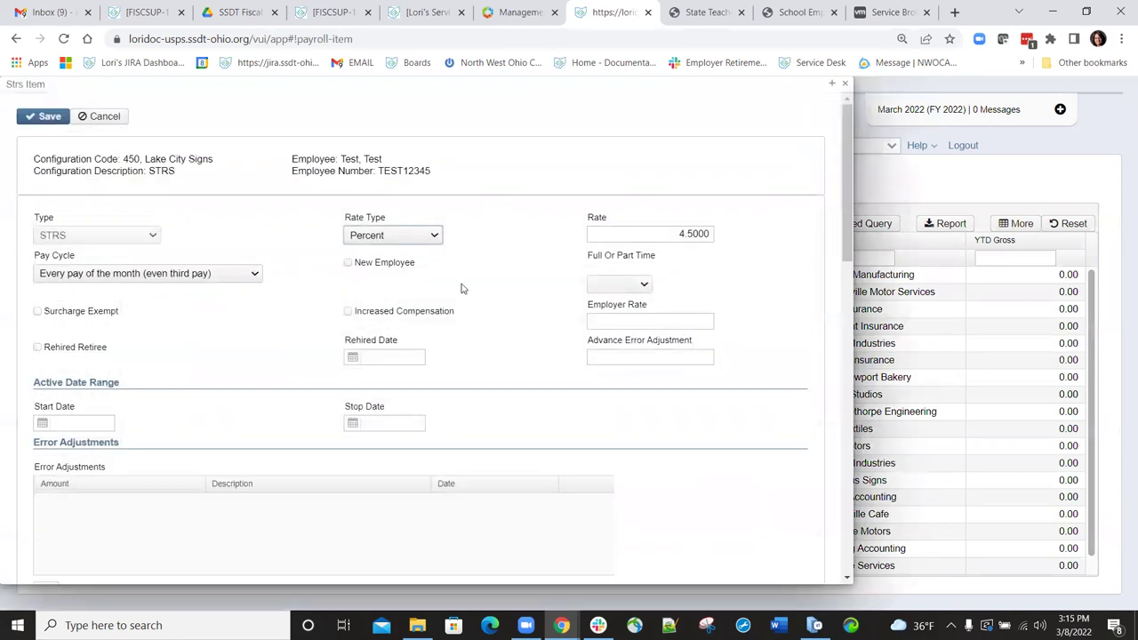